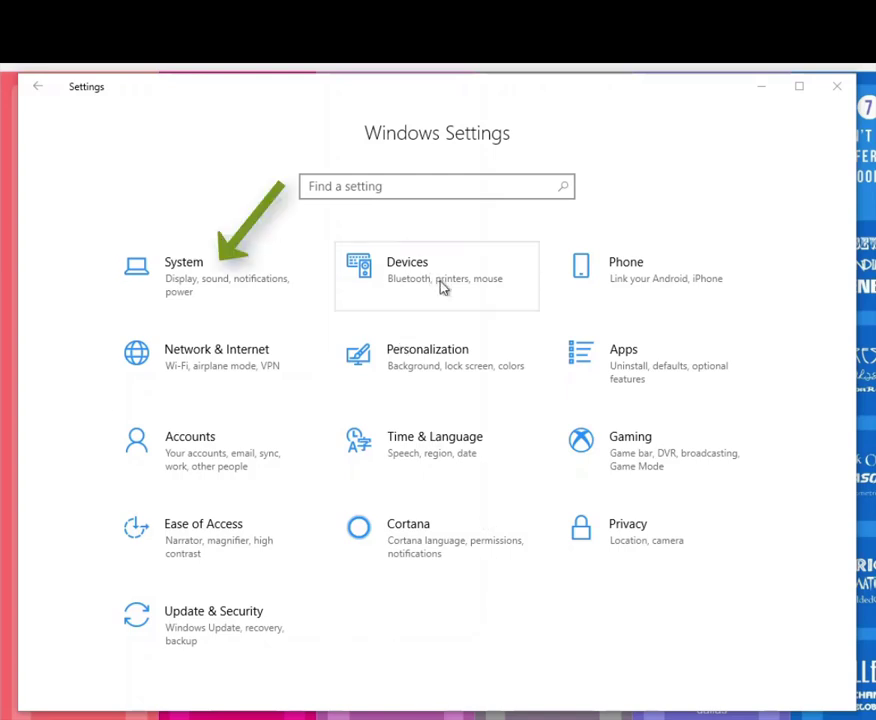
- Open Night light settings under System and set the night colour temperature slightly warmer, near midway
left_click(256, 295)
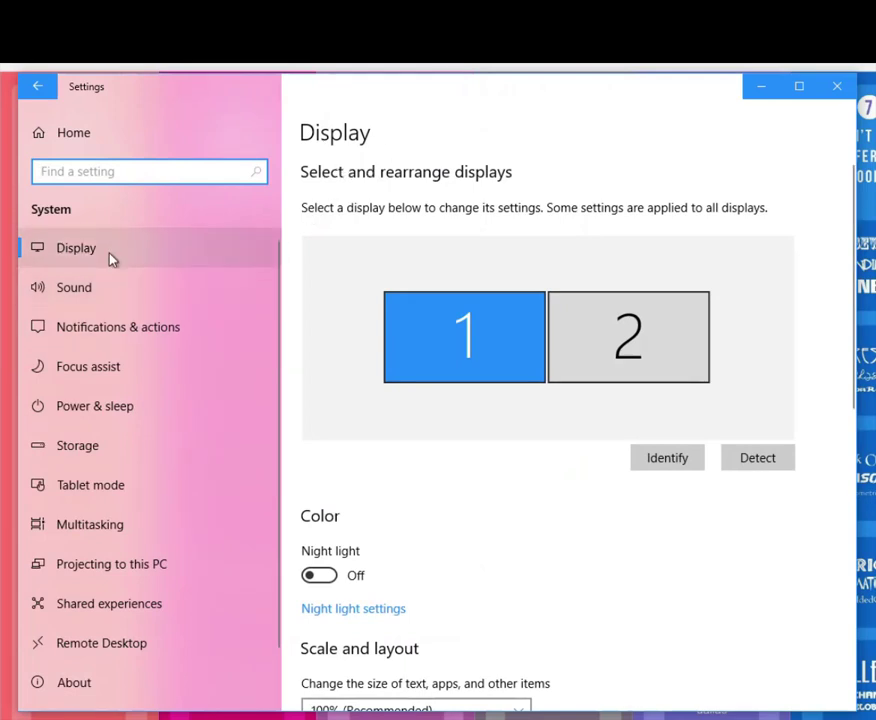
scroll(485, 478, "down", 2)
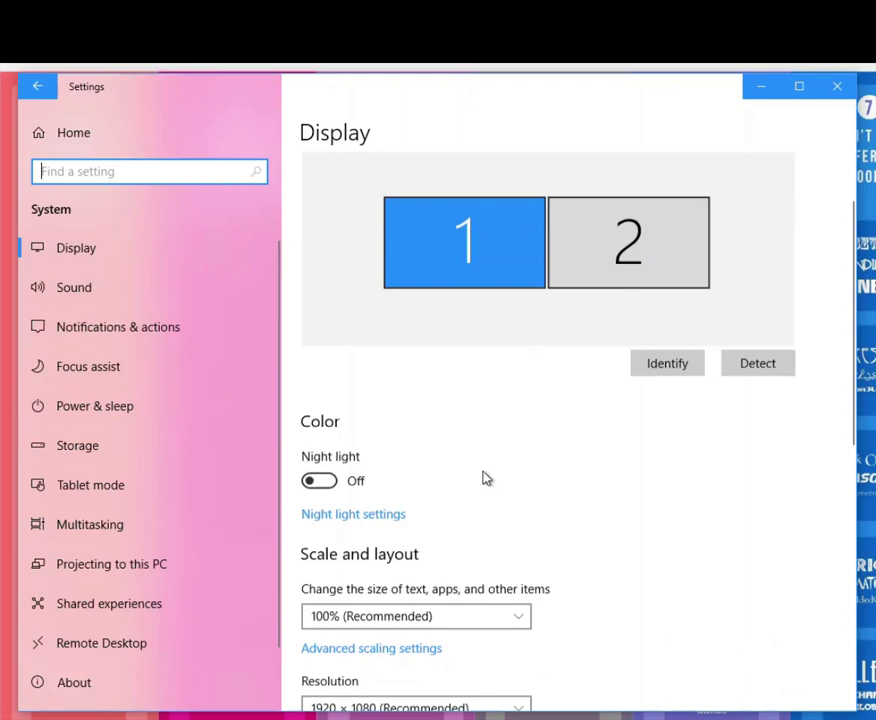
scroll(485, 478, "down", 2)
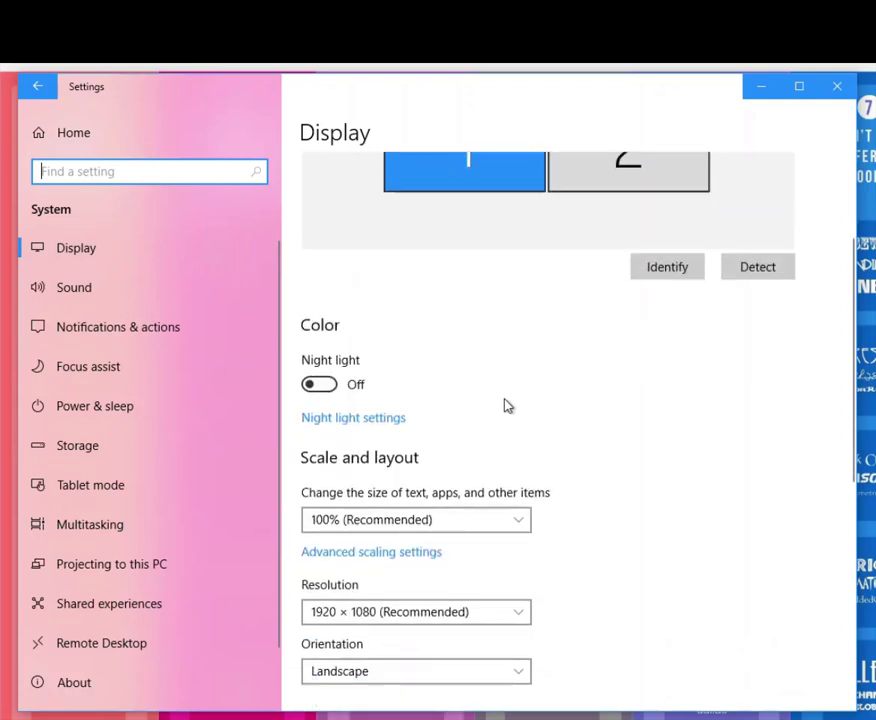
left_click(386, 420)
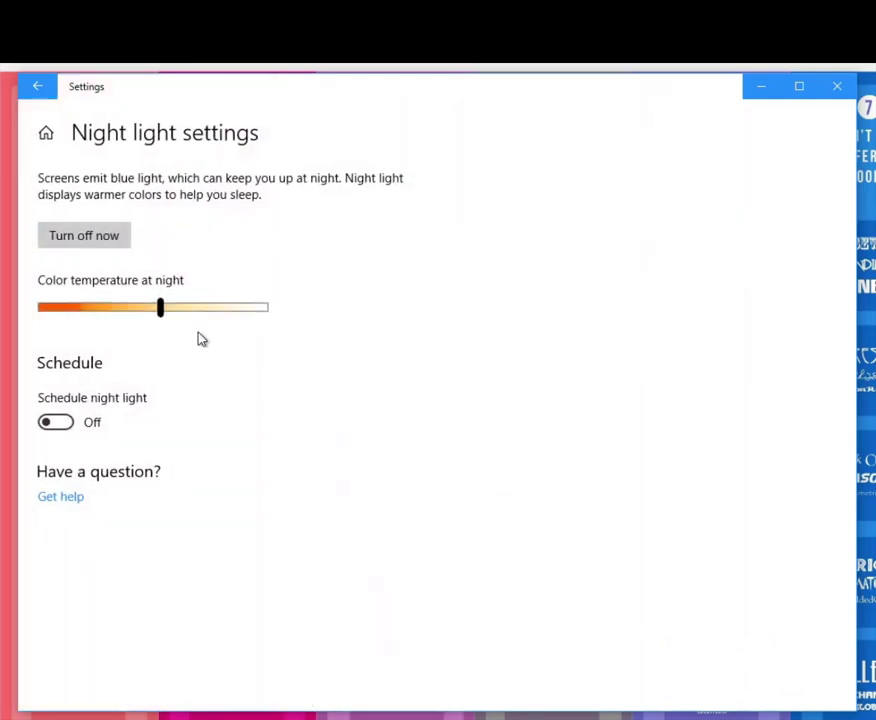
mouse_move(160, 312)
left_mouse_down()
mouse_move(263, 322)
mouse_move(179, 327)
mouse_move(43, 313)
mouse_move(150, 312)
left_mouse_up()
mouse_move(151, 316)
left_mouse_down()
mouse_move(141, 316)
mouse_move(148, 310)
left_mouse_up()
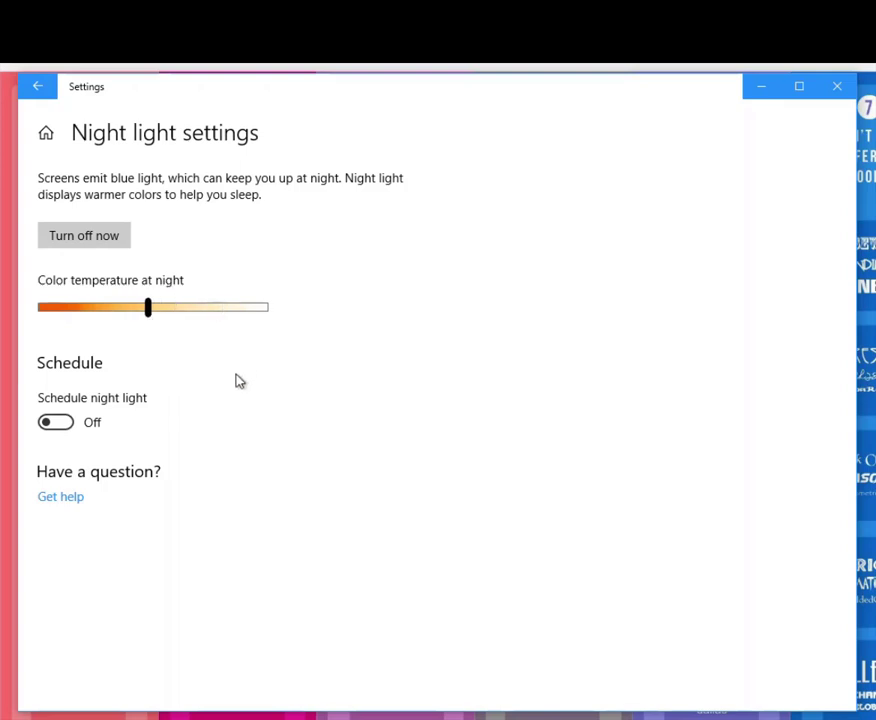
- Try the night light schedule, turn it back off, then switch night light on immediately
left_click(68, 424)
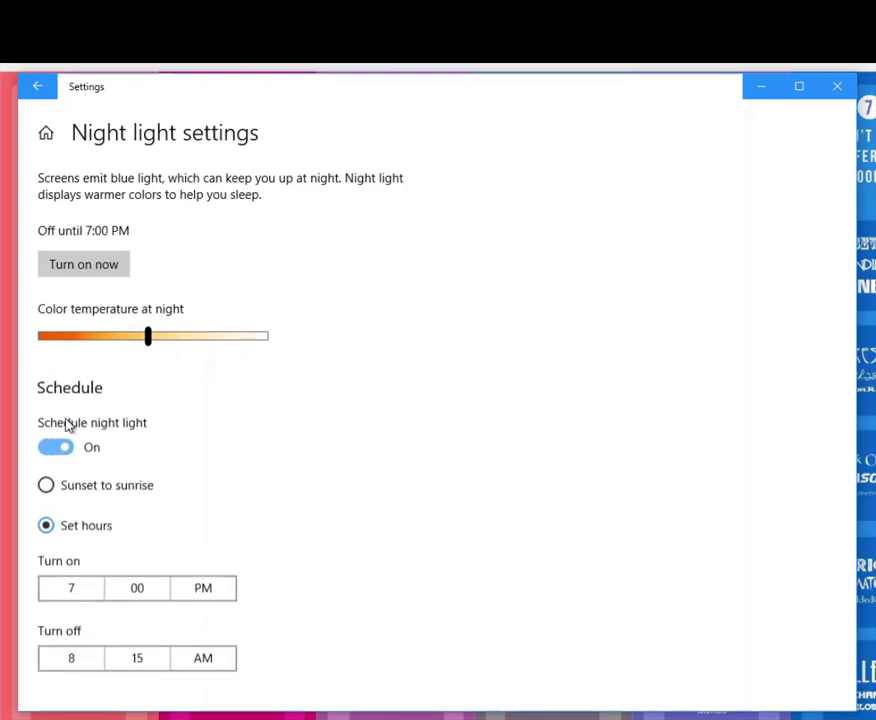
scroll(211, 470, "down", 2)
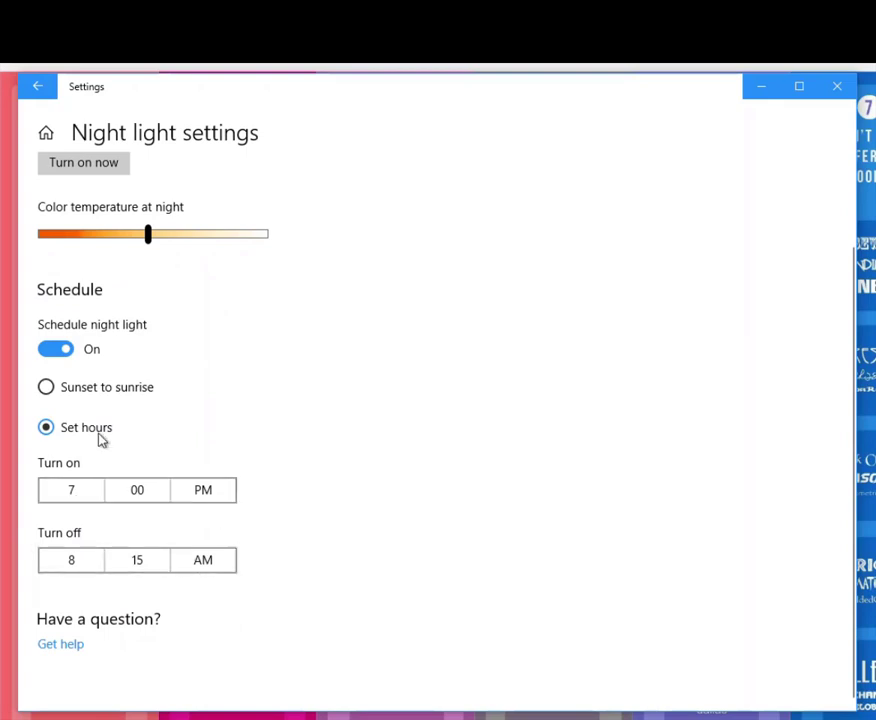
left_click(60, 352)
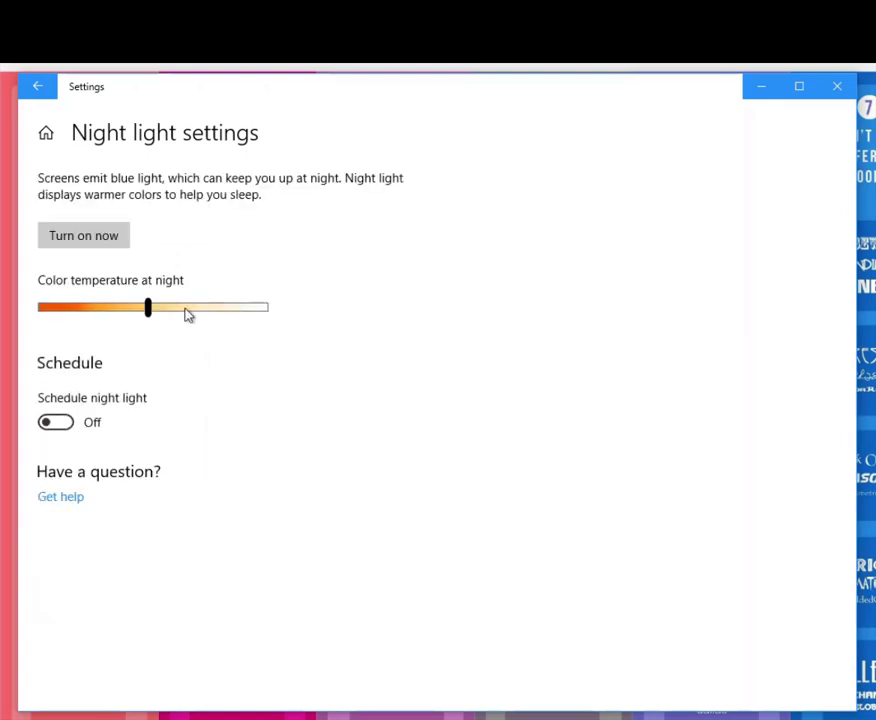
left_click(99, 245)
- Go from Display back to Home, then through Personalization to the High contrast settings
left_click(44, 89)
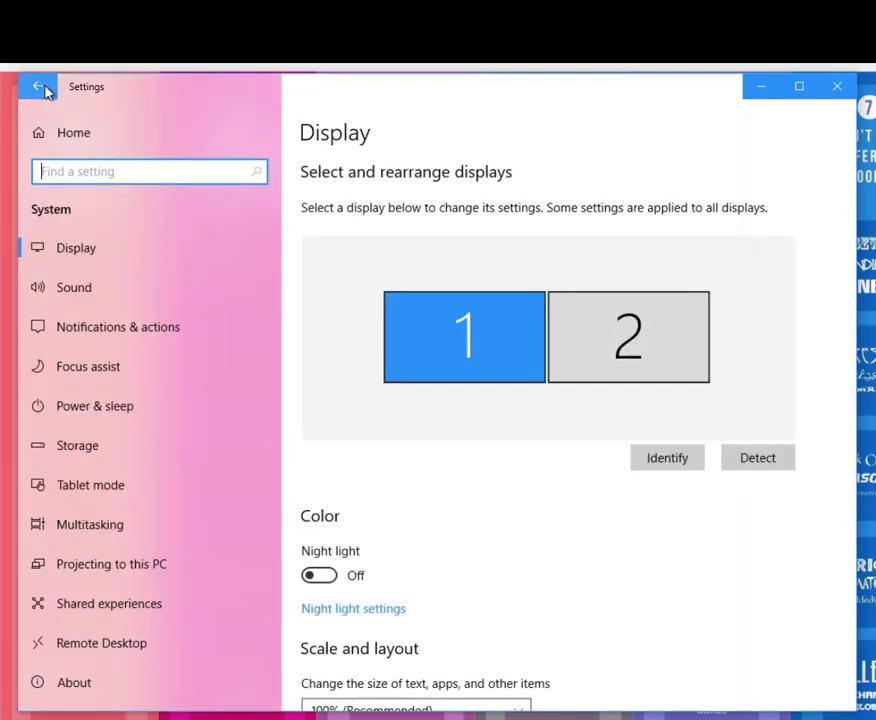
left_click(98, 141)
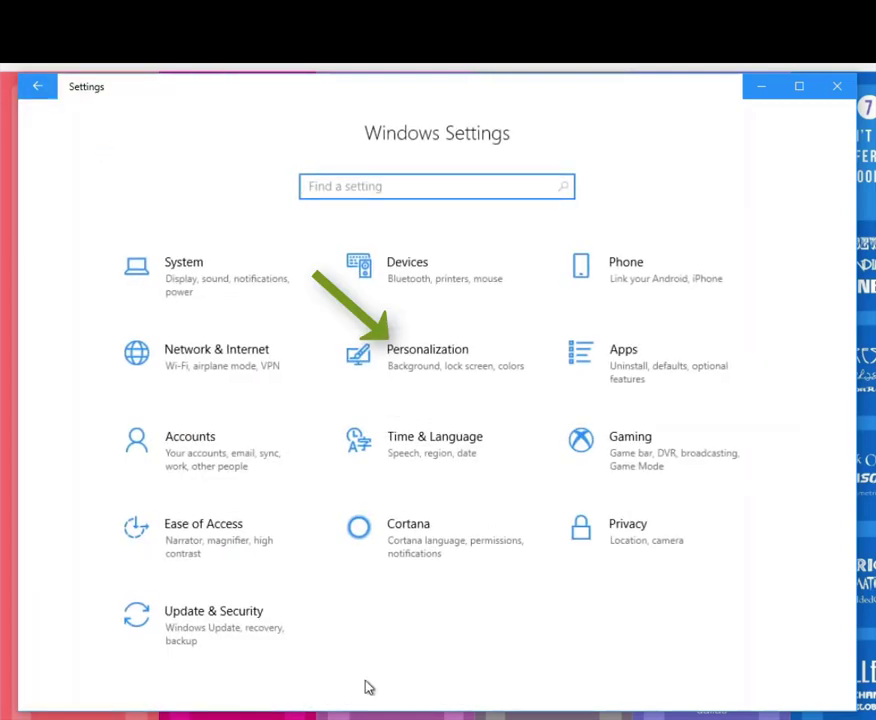
left_click(448, 371)
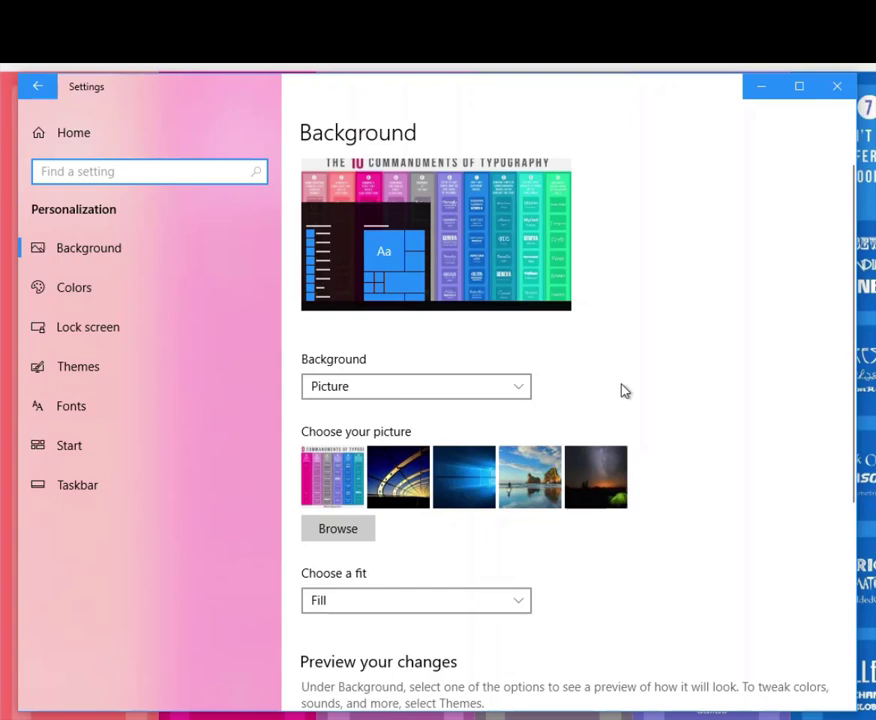
scroll(624, 389, "down", 5)
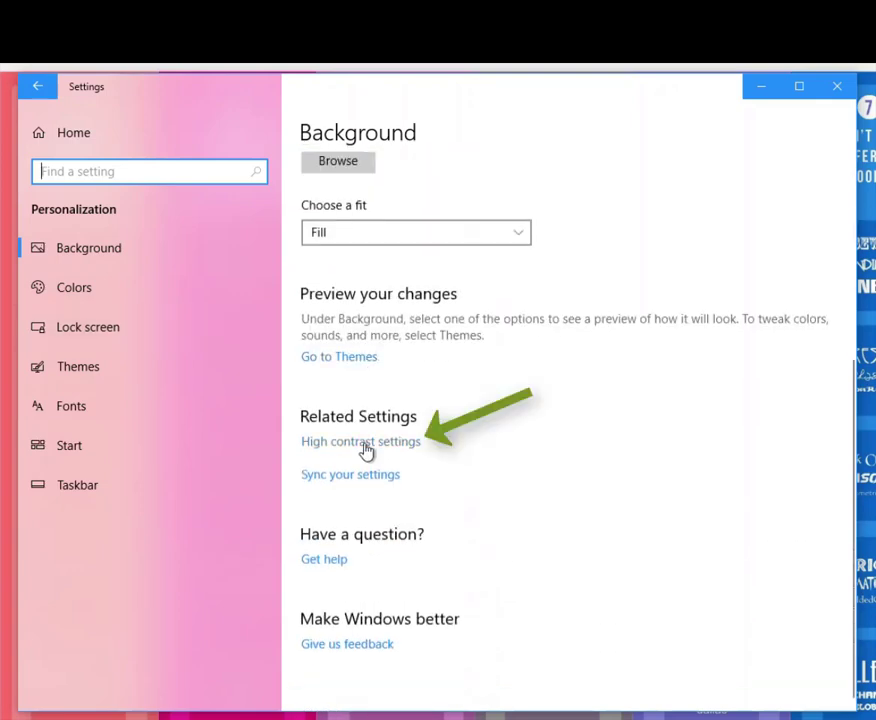
left_click(366, 450)
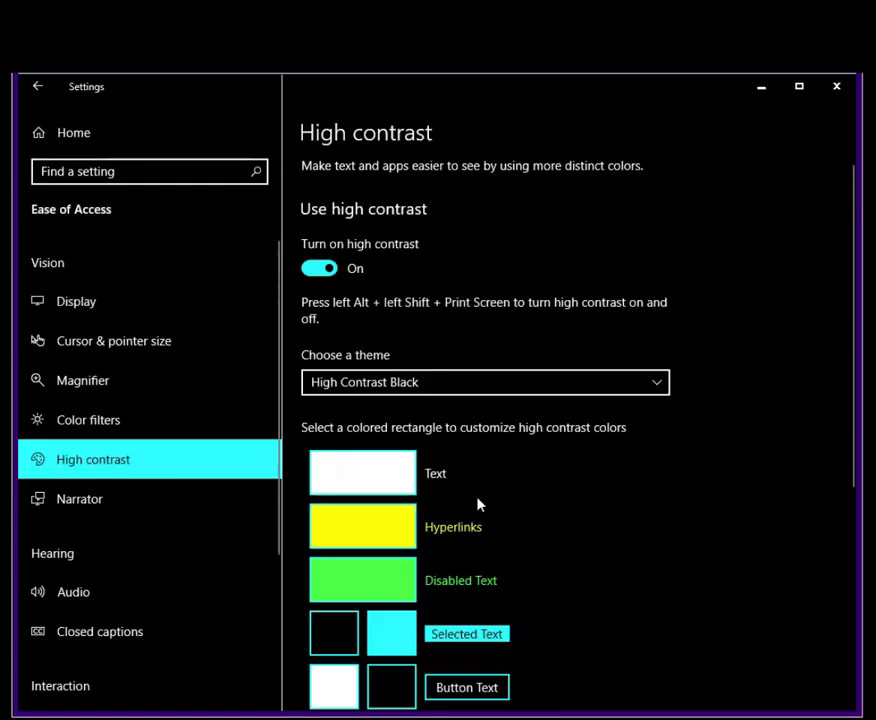
- Try the High Contrast #2 and #1 themes, then settle on High Contrast Black
left_click(474, 389)
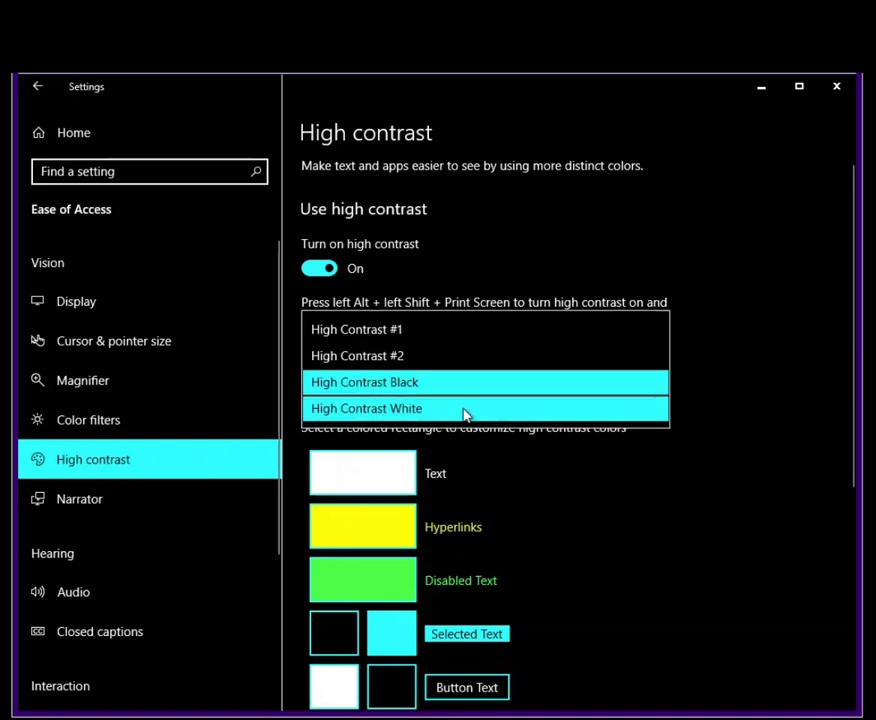
left_click(452, 356)
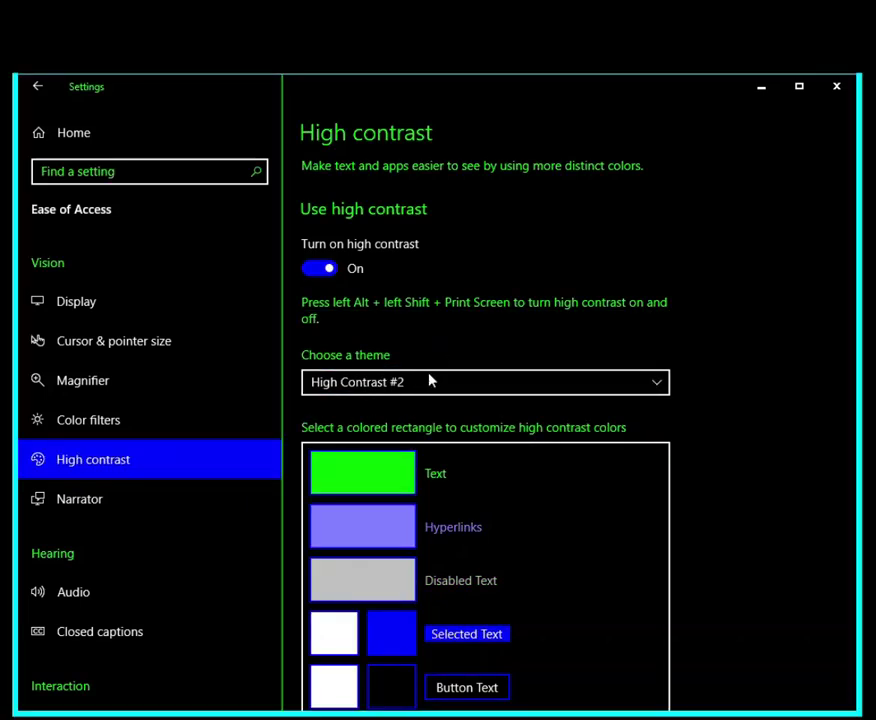
left_click(430, 384)
left_click(432, 366)
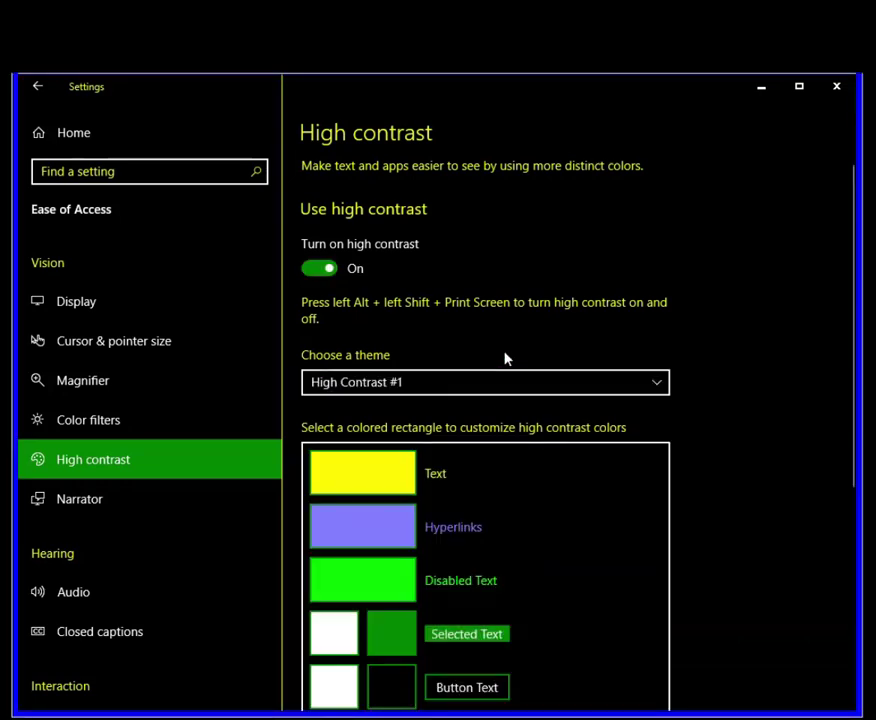
left_click(493, 383)
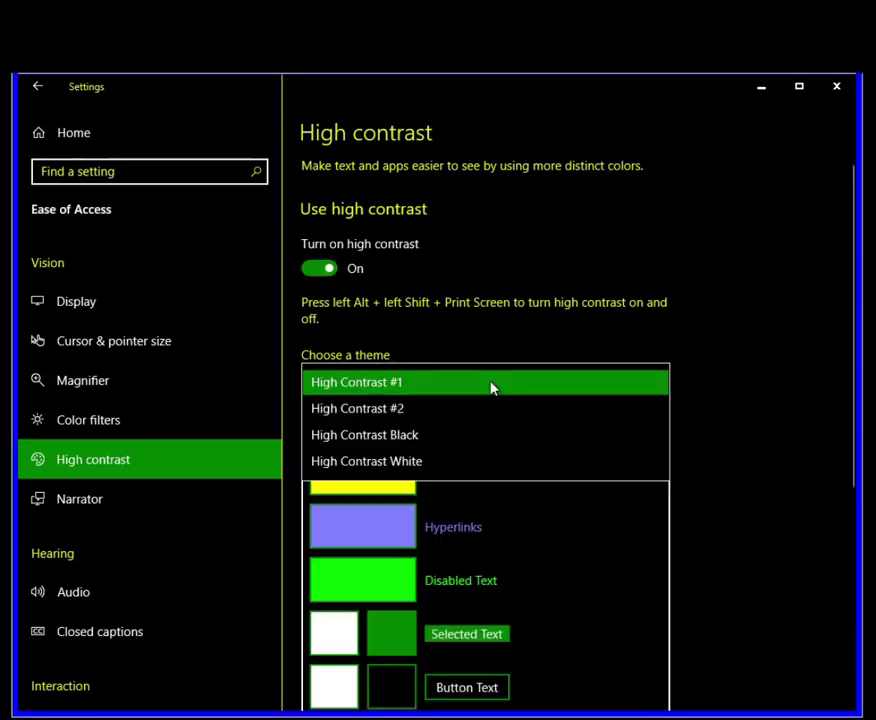
left_click(474, 440)
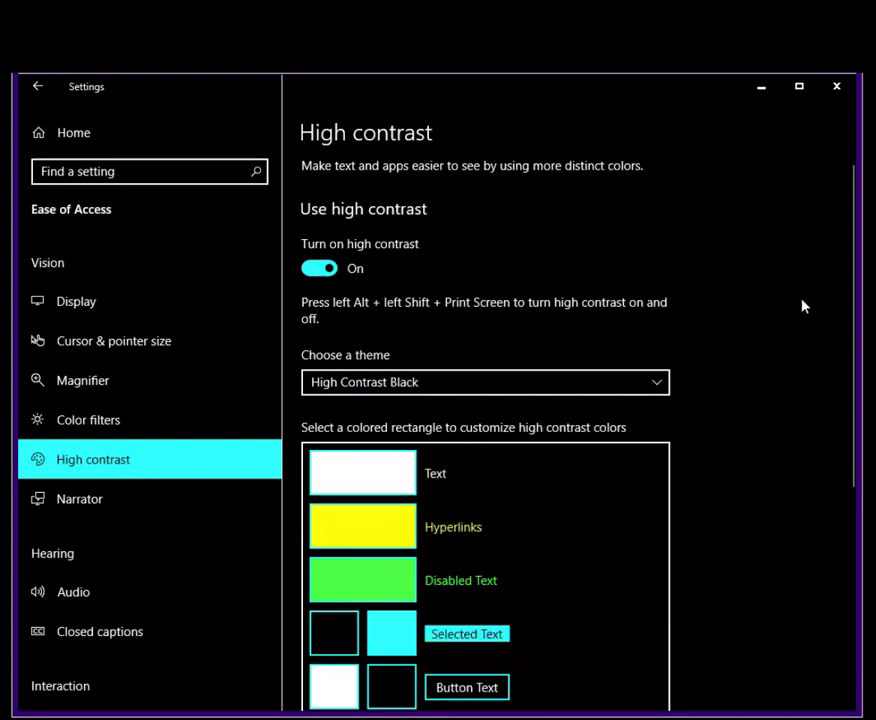
scroll(759, 309, "down", 3)
scroll(755, 320, "down", 1)
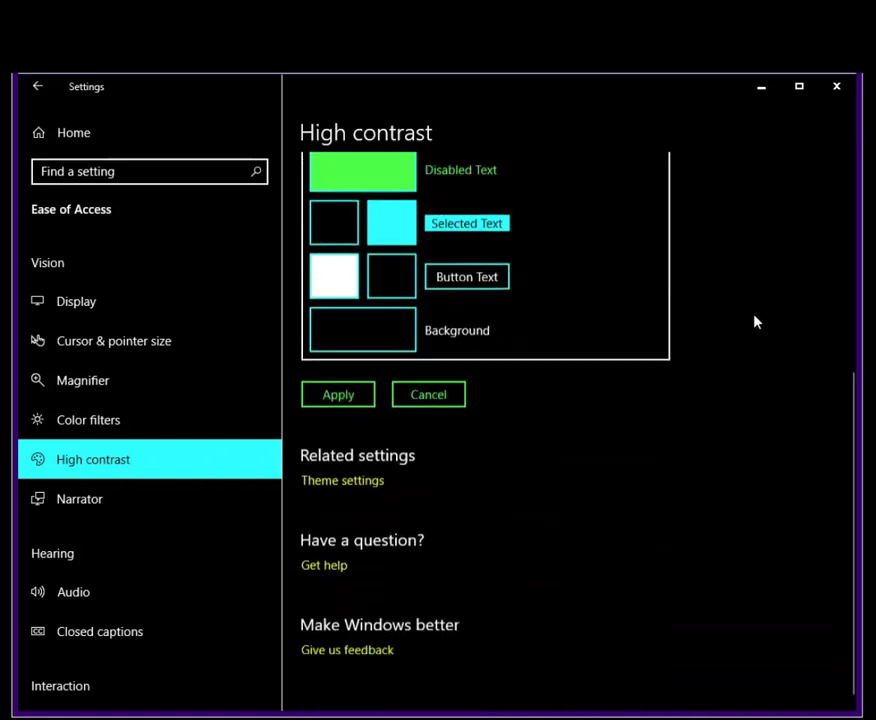
scroll(755, 320, "up", 3)
scroll(755, 321, "up", 2)
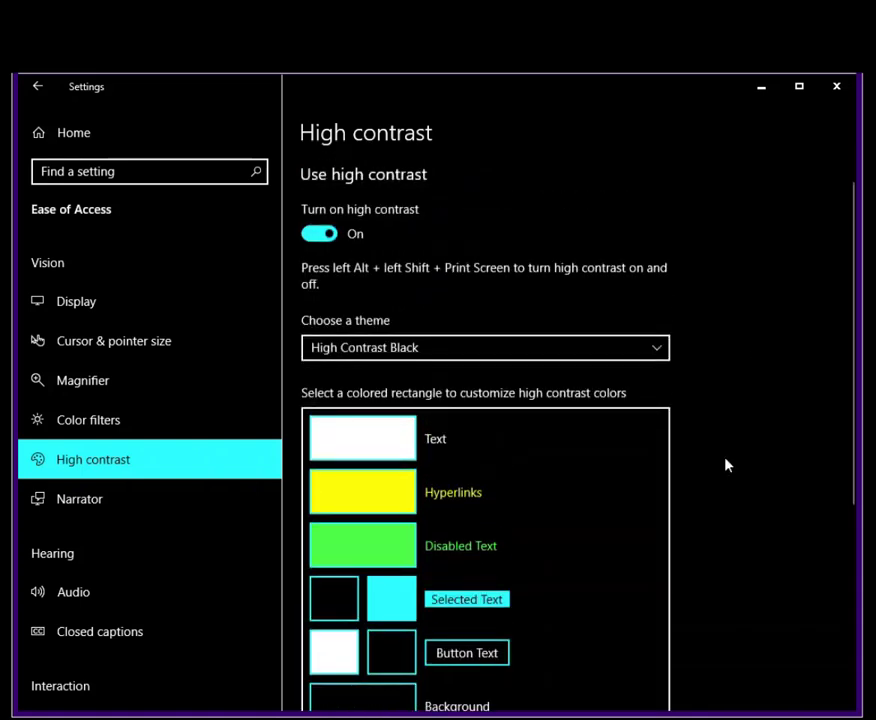
- Change the high contrast text colour to grey #B8B8B8
left_click(388, 452)
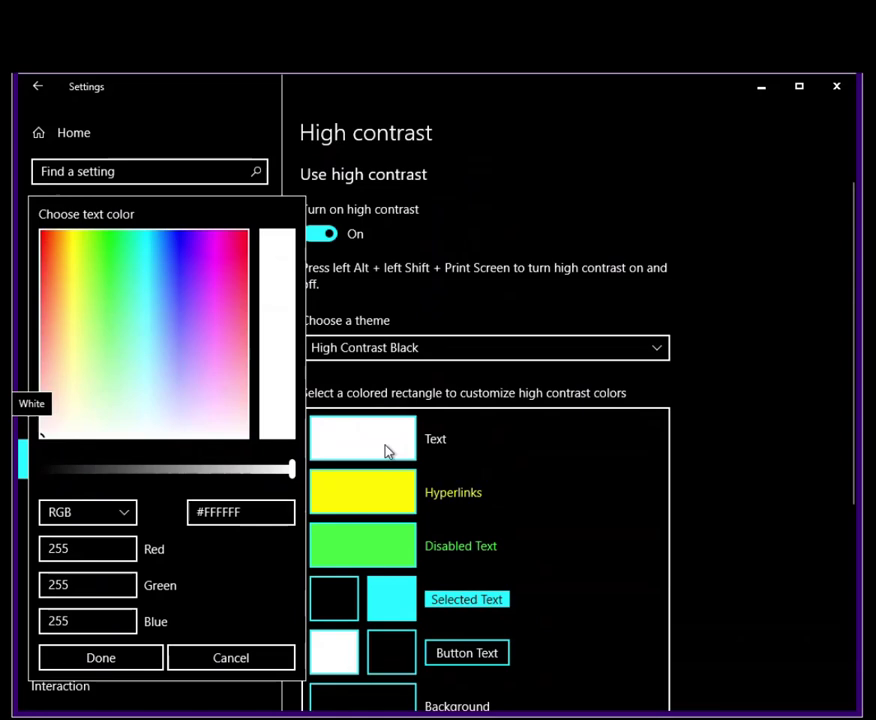
left_click_drag(288, 478, 222, 478)
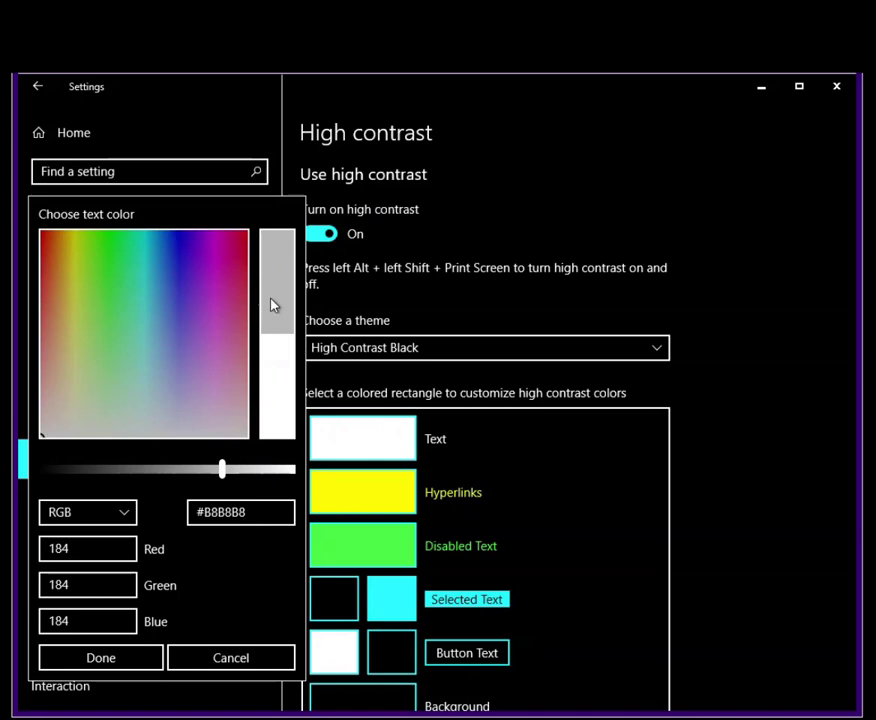
left_click(101, 658)
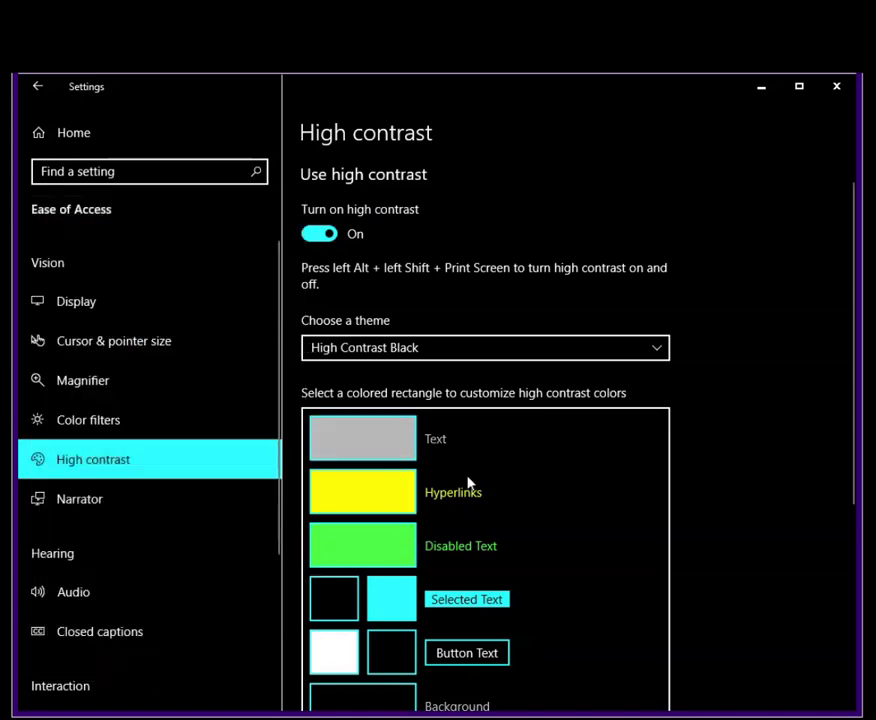
- Change the hyperlink colour to purple #831BFF
left_click(373, 494)
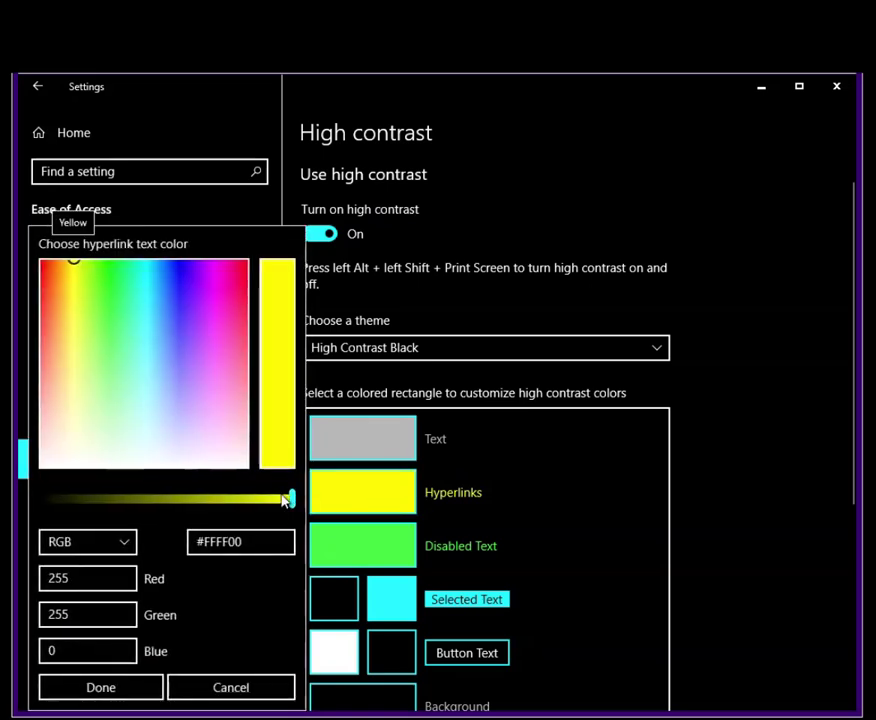
left_click(196, 282)
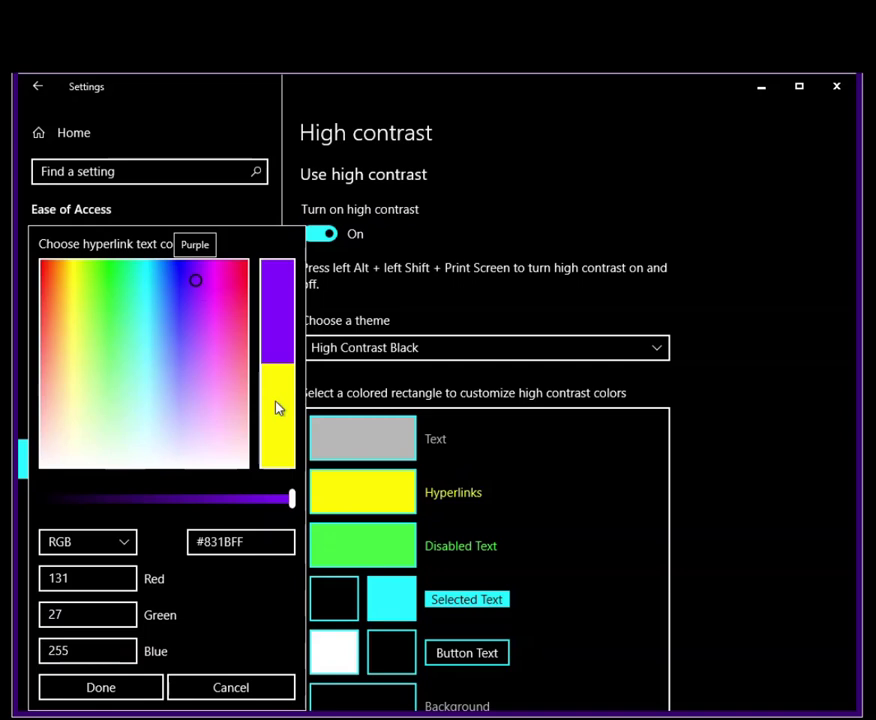
left_click(125, 688)
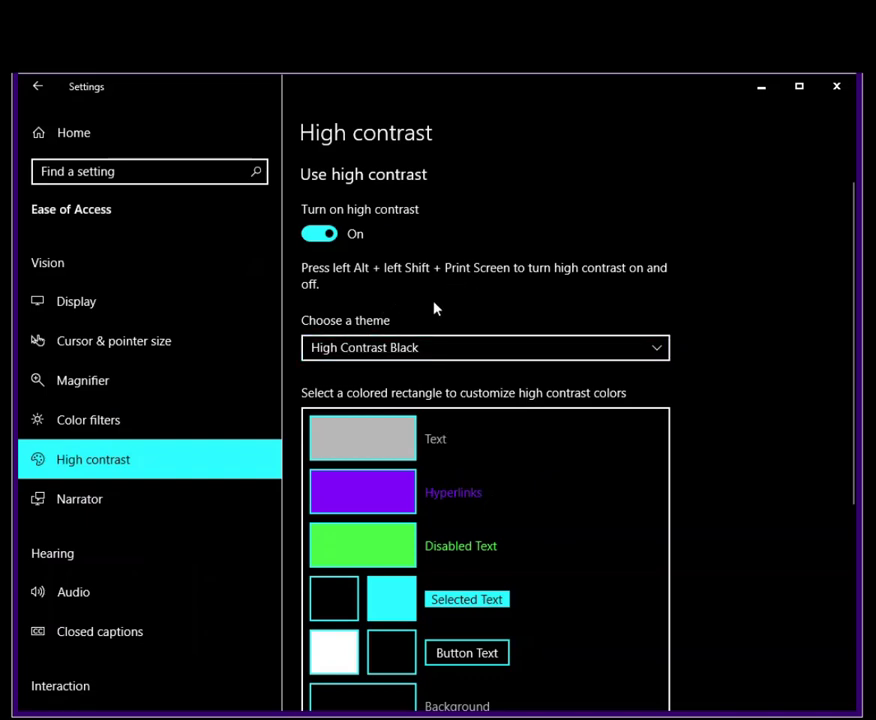
- Switch to the Ease of Access Display page and look through its options, including 5-second notifications
scroll(463, 634, "down", 2)
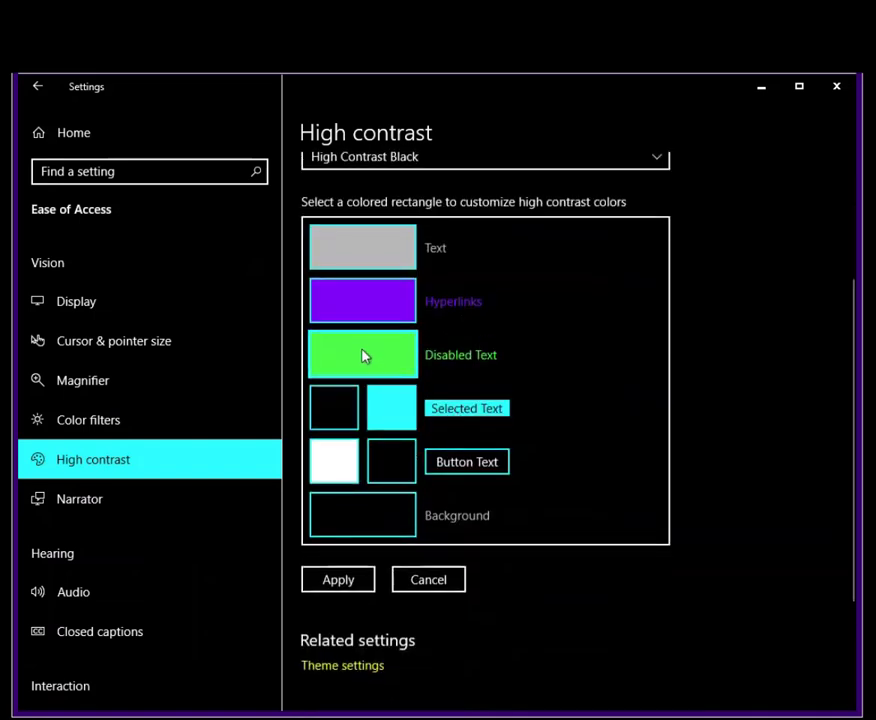
scroll(545, 360, "up", 3)
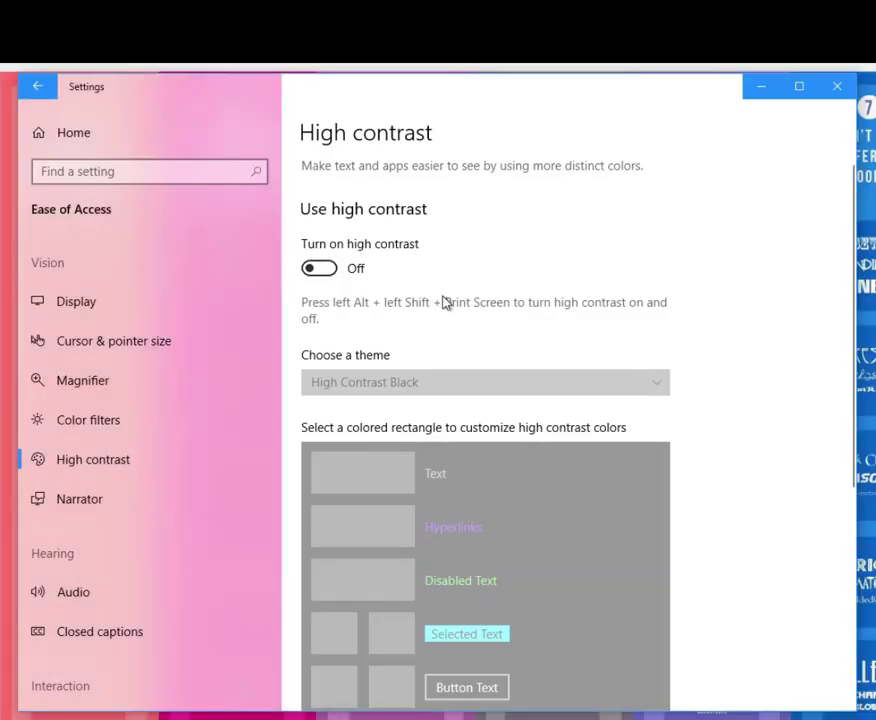
left_click(115, 308)
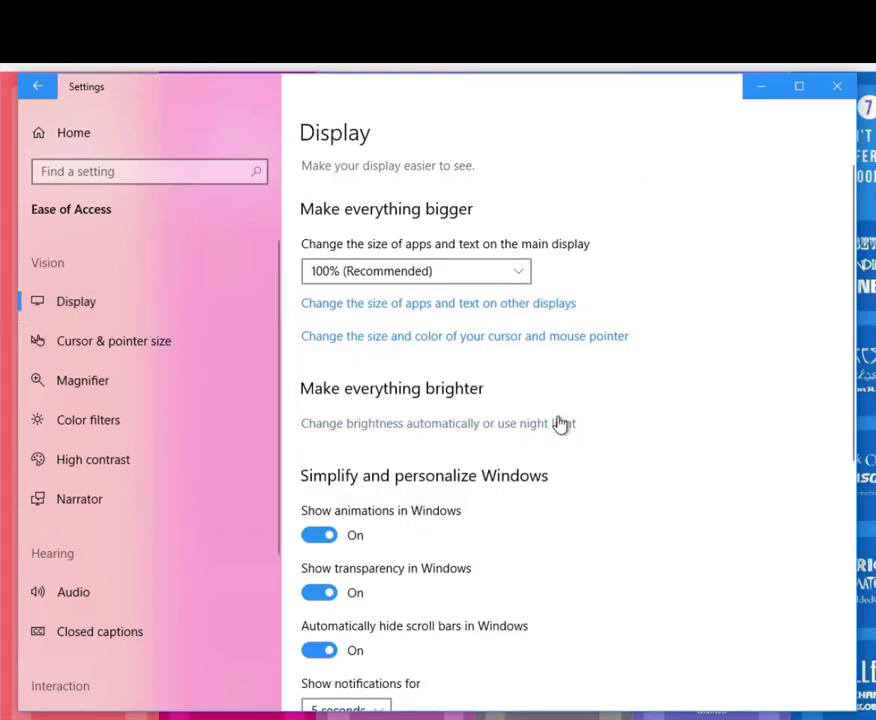
scroll(562, 424, "down", 5)
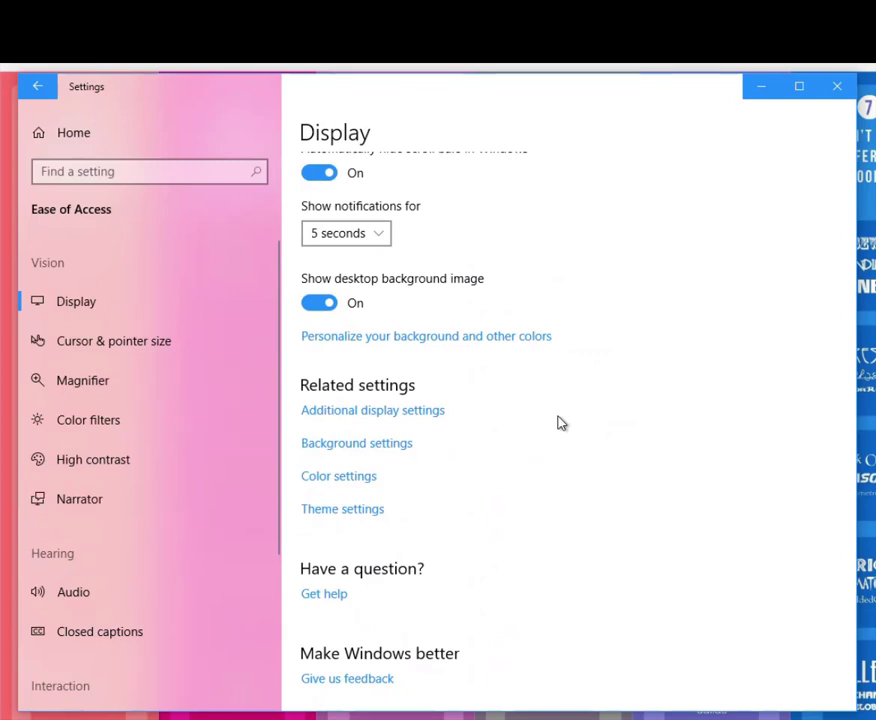
scroll(560, 385, "up", 3)
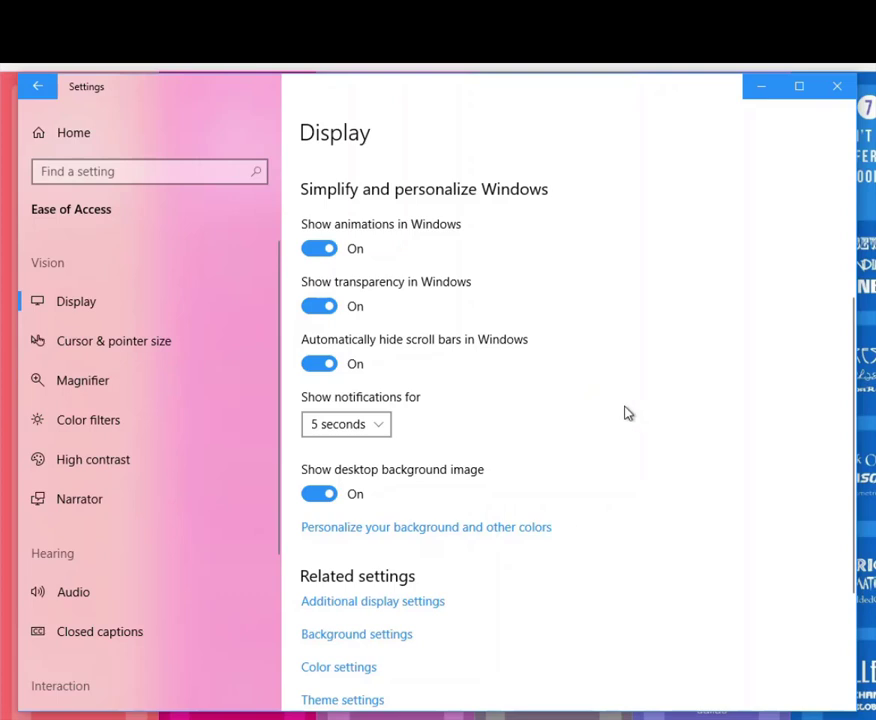
scroll(627, 413, "down", 3)
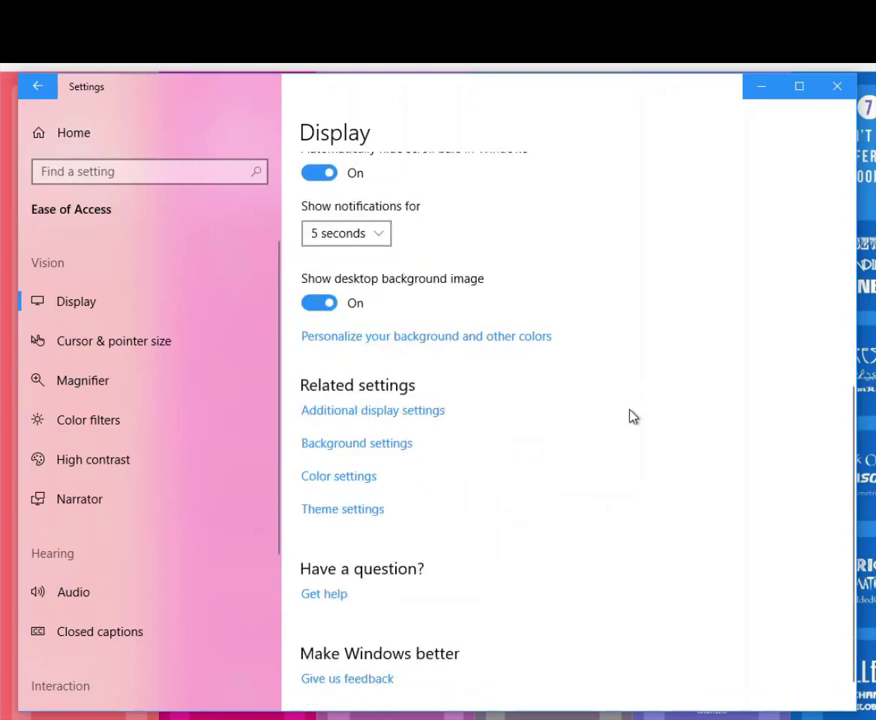